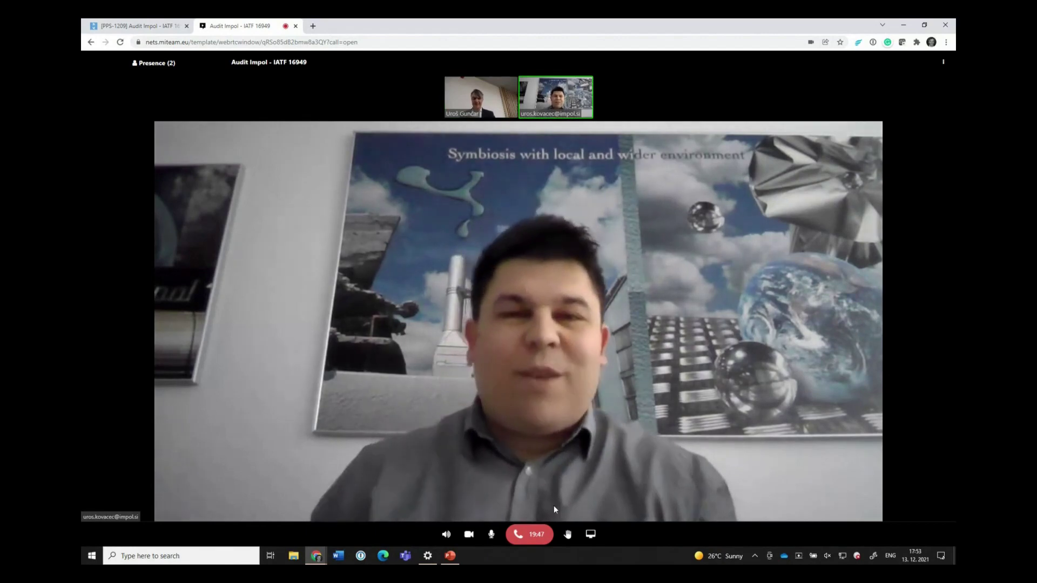
End the Audit Impol video call and return to the meeting record's agenda.
{"action": "left_click", "coordinate": [533, 533]}
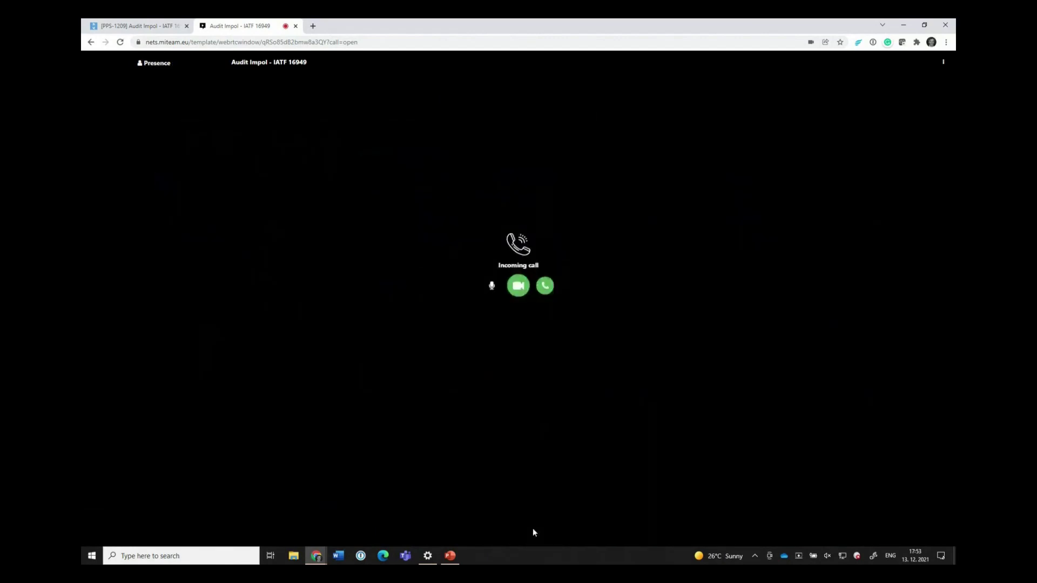
{"action": "left_click", "coordinate": [158, 31]}
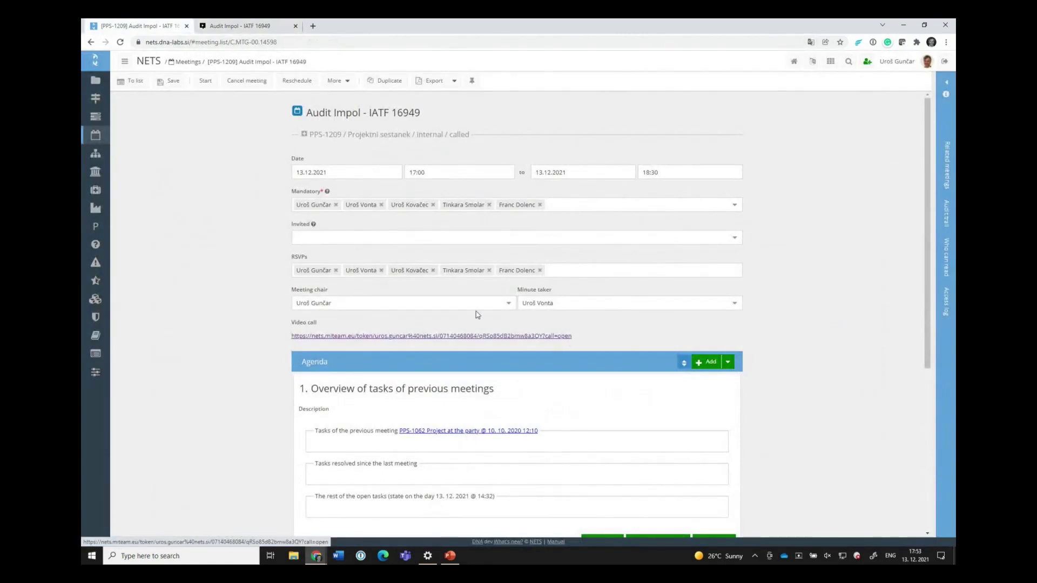
{"action": "scroll", "coordinate": [557, 384], "scroll_direction": "down", "scroll_amount": 5}
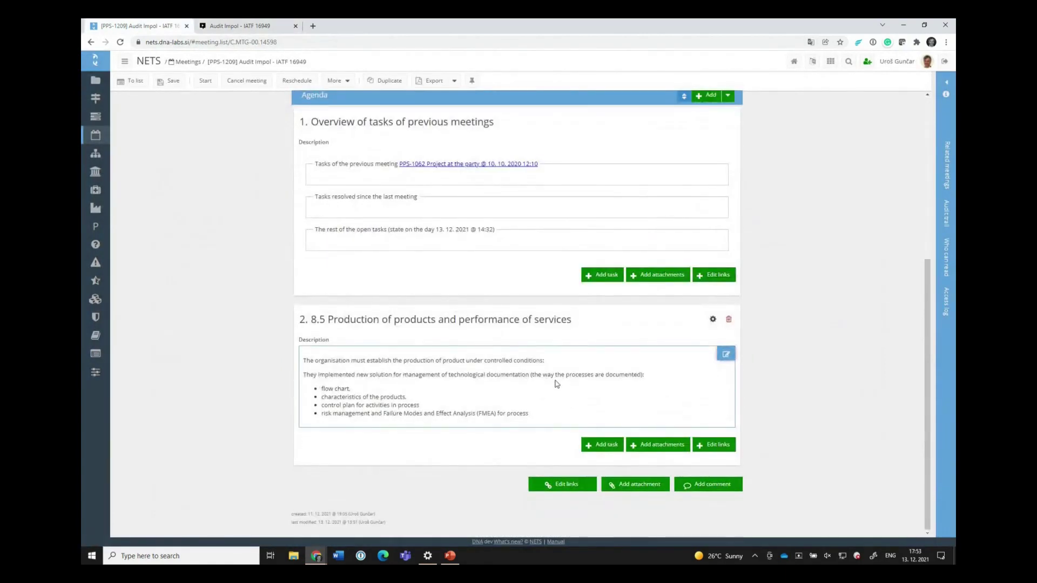
Reload the meeting record and review the minutes and tasks under agenda item 8.5 Production of products and performance of services.
{"action": "left_click", "coordinate": [121, 43]}
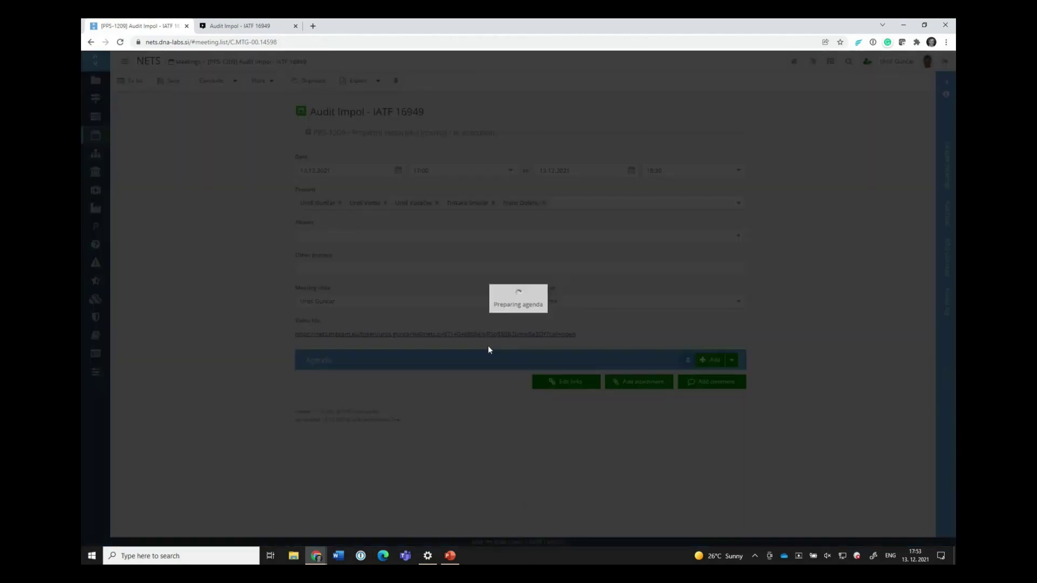
{"action": "scroll", "coordinate": [690, 361], "scroll_direction": "down", "scroll_amount": 5}
{"action": "scroll", "coordinate": [689, 361], "scroll_direction": "down", "scroll_amount": 3}
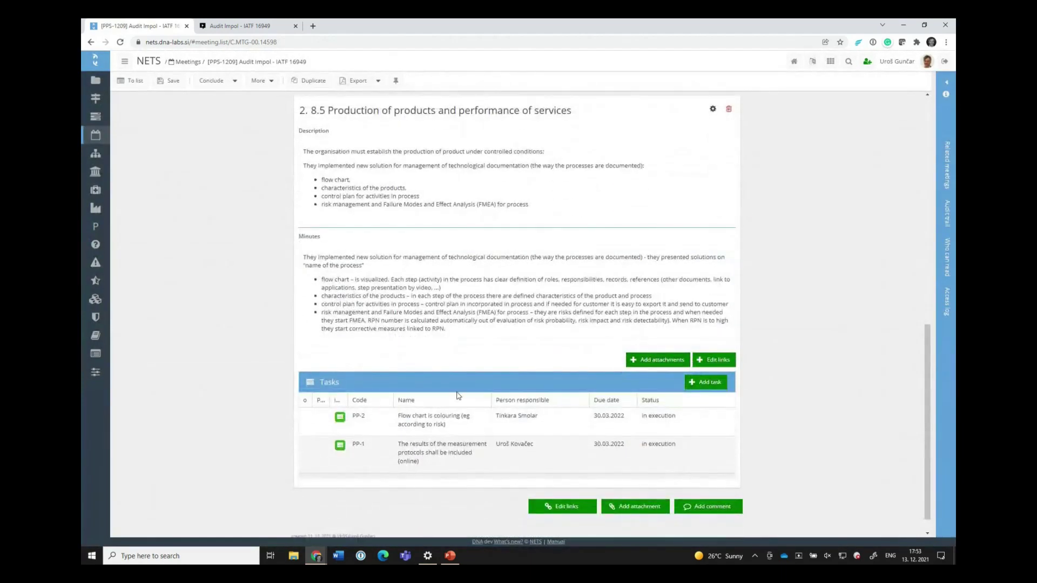
{"action": "mouse_move", "coordinate": [459, 473]}
{"action": "mouse_move", "coordinate": [502, 296]}
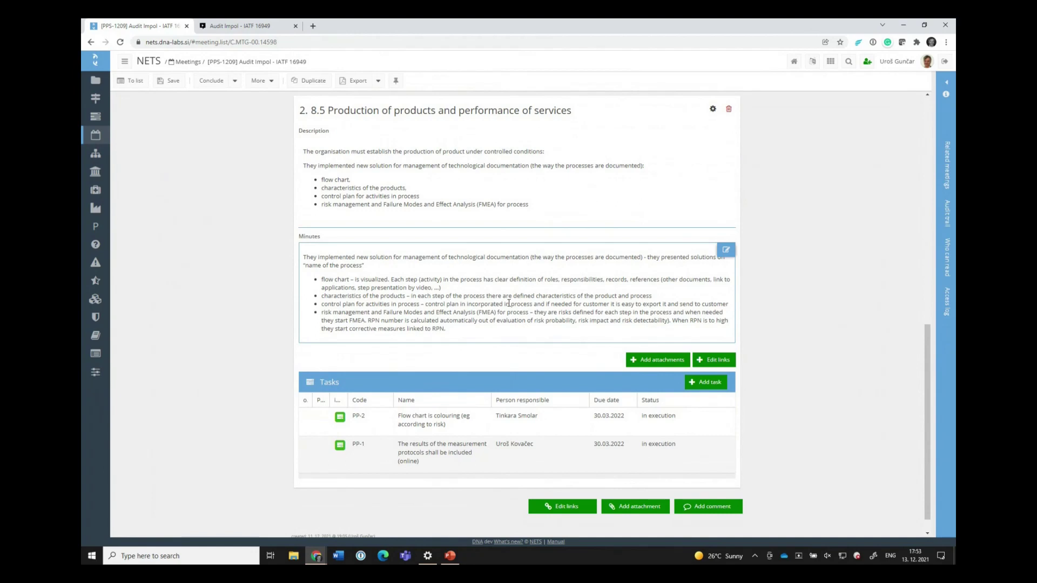
{"action": "mouse_move", "coordinate": [313, 180]}
{"action": "scroll", "coordinate": [314, 180], "scroll_direction": "up", "scroll_amount": 3}
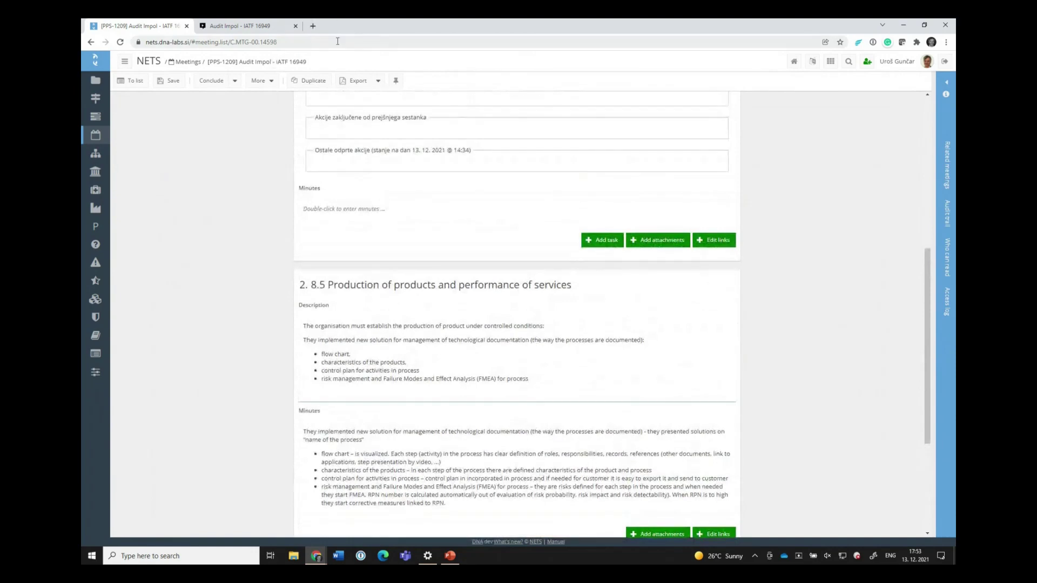
Conclude the Audit Impol - IATF 16949 meeting and move its end time to 13. 12. 2021 @ 14:55.
{"action": "left_click", "coordinate": [211, 81]}
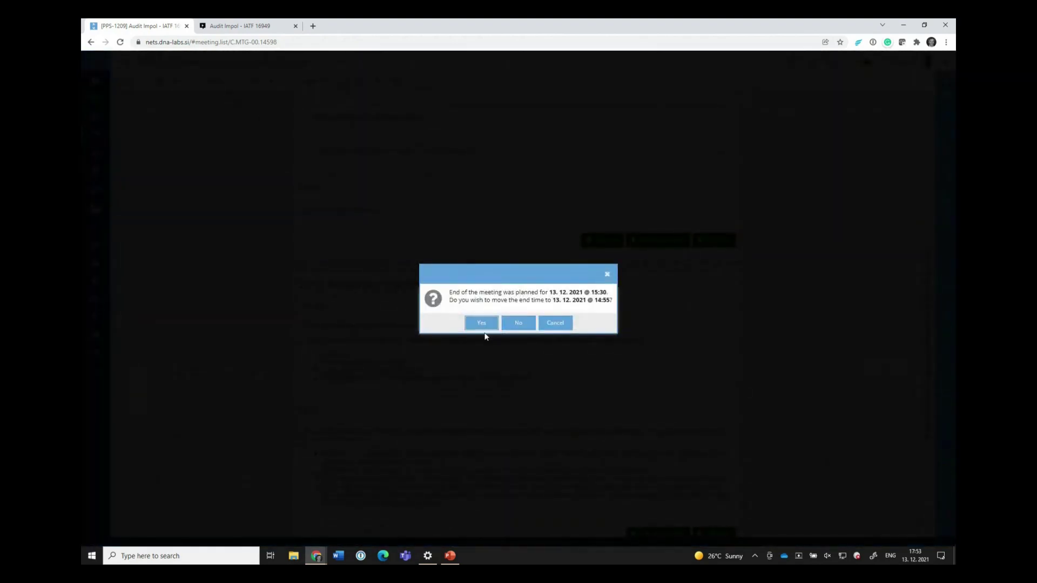
{"action": "left_click", "coordinate": [482, 324]}
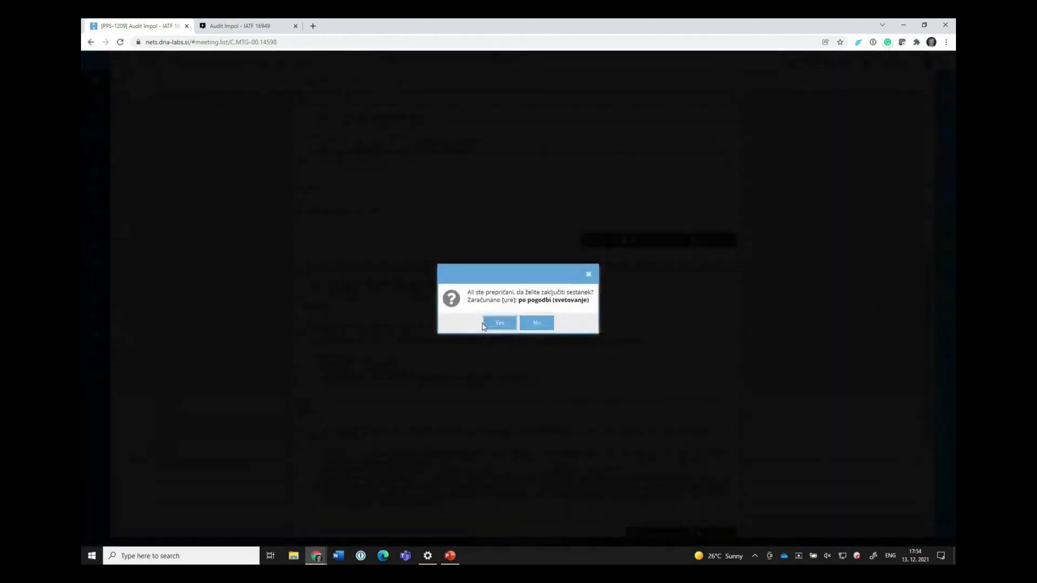
{"action": "left_click", "coordinate": [504, 326]}
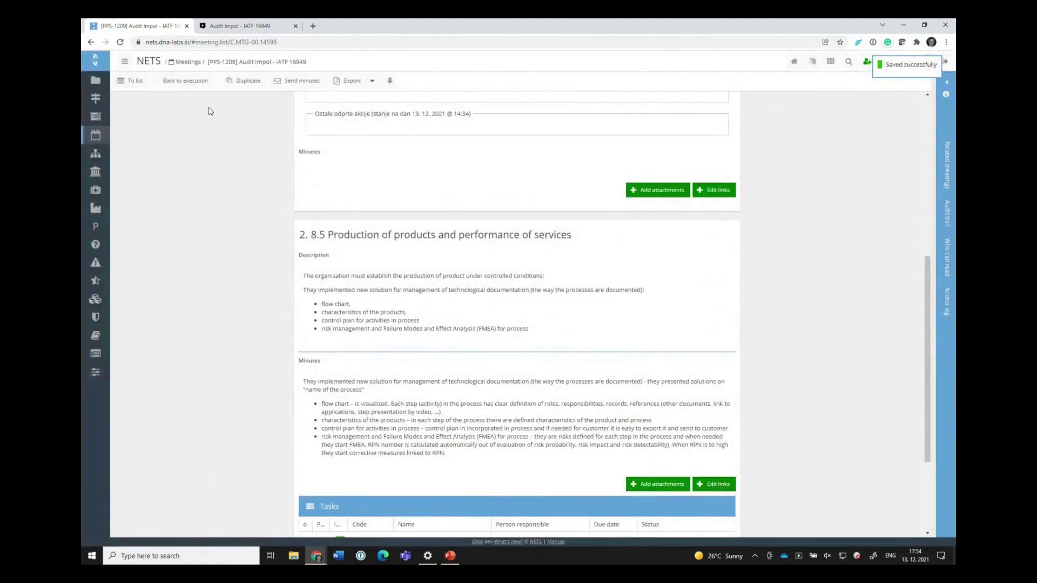
Remove the last recipient from the list and send the meeting minutes to the remaining participants.
{"action": "left_click", "coordinate": [302, 84]}
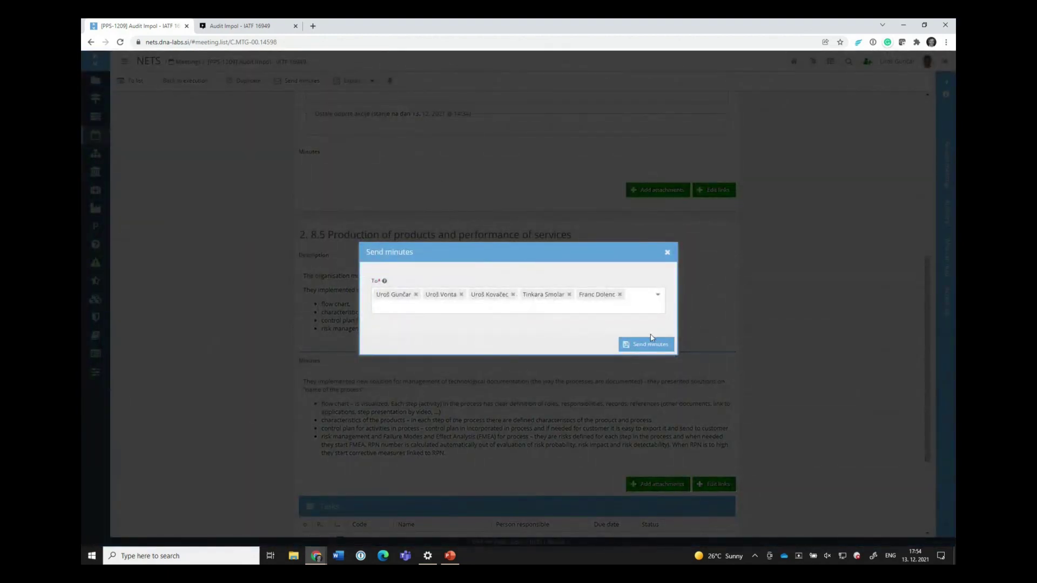
{"action": "left_click", "coordinate": [620, 295]}
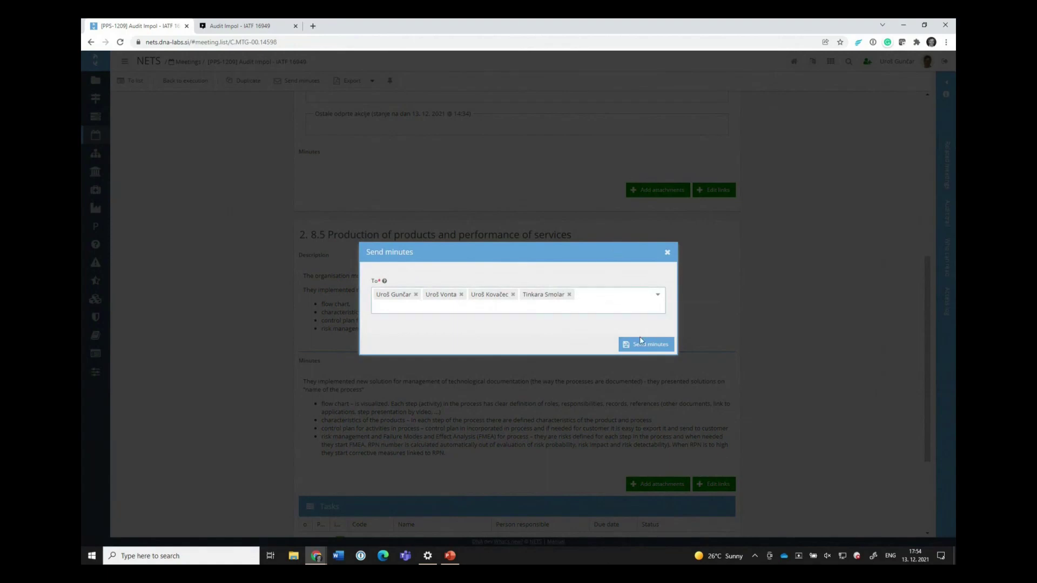
{"action": "left_click", "coordinate": [650, 351]}
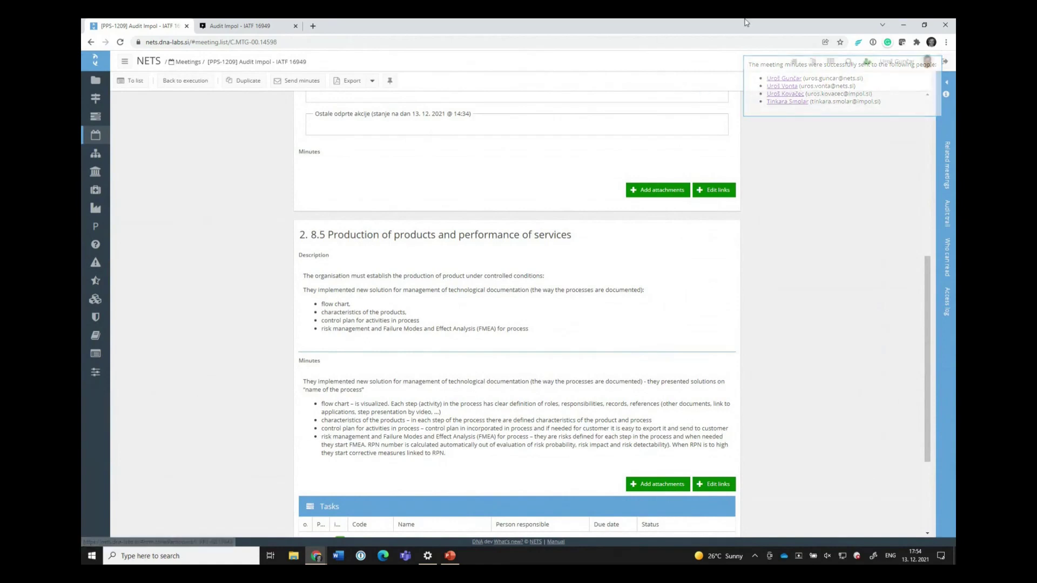
Switch to Gmail in a new browser tab and open the completed-meeting notice for Audit Impol - IATF 16949.
{"action": "left_click", "coordinate": [314, 27]}
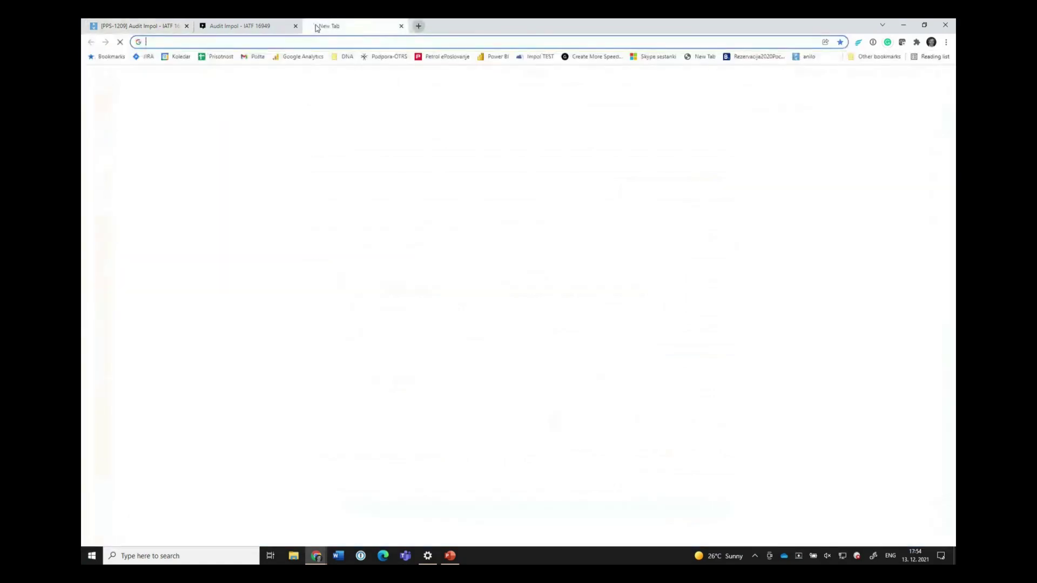
{"action": "left_click", "coordinate": [253, 57]}
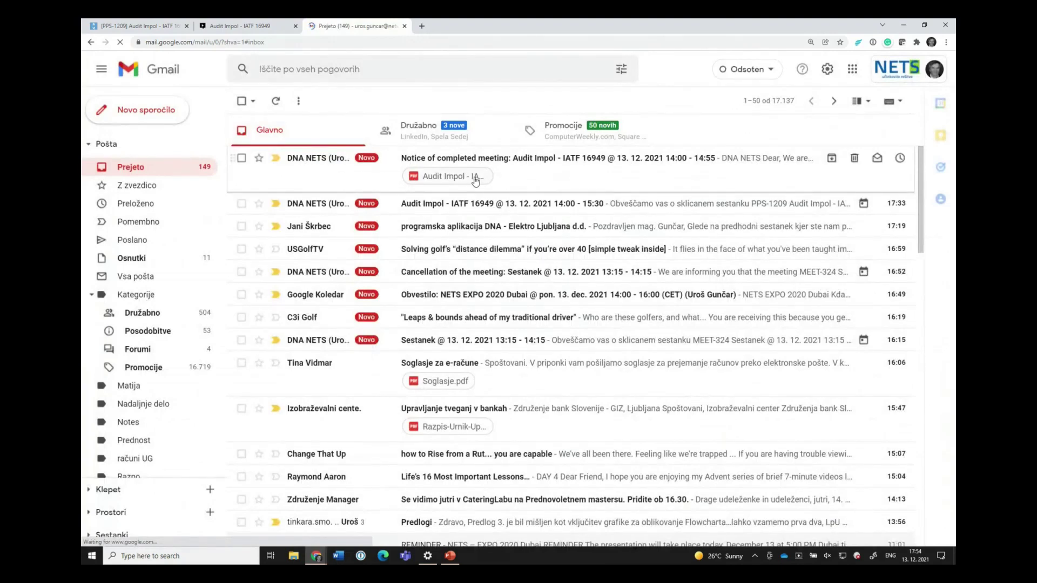
{"action": "left_click", "coordinate": [494, 169]}
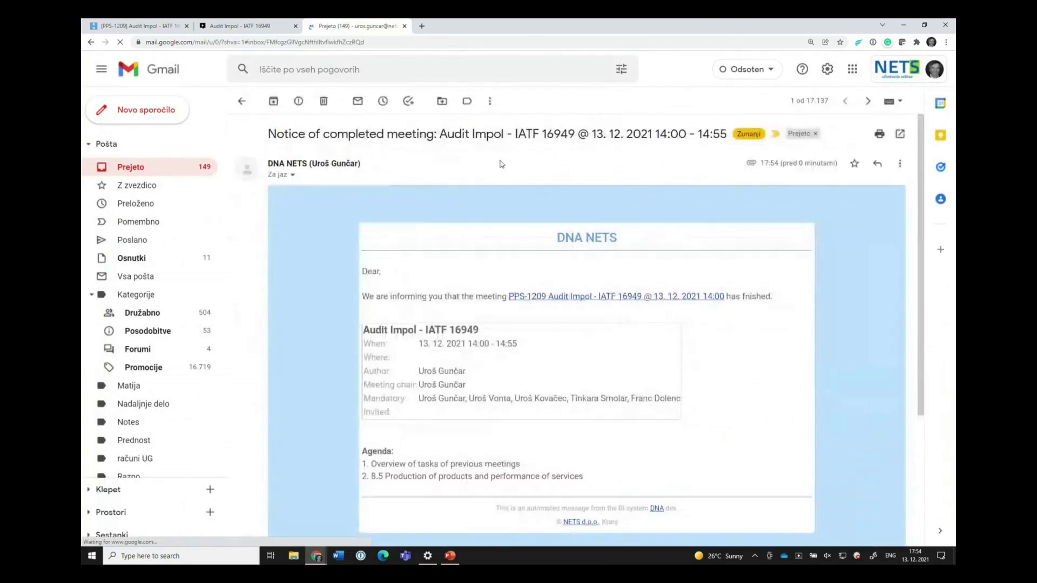
Download the notice's attached minutes, Audit Impol - IATF 16949.pdf, and open the downloaded file.
{"action": "scroll", "coordinate": [492, 394], "scroll_direction": "down", "scroll_amount": 3}
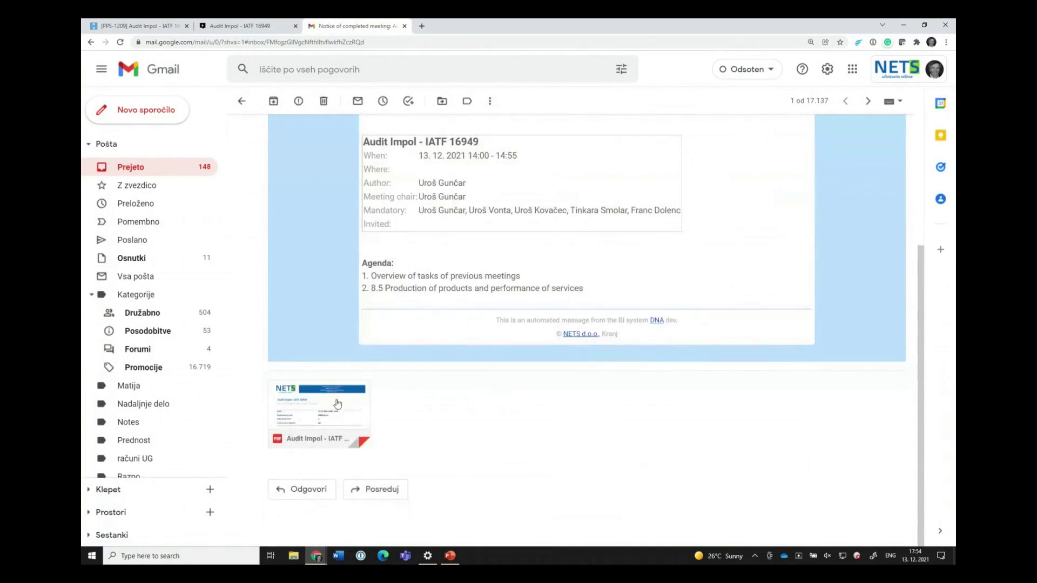
{"action": "left_click", "coordinate": [295, 433]}
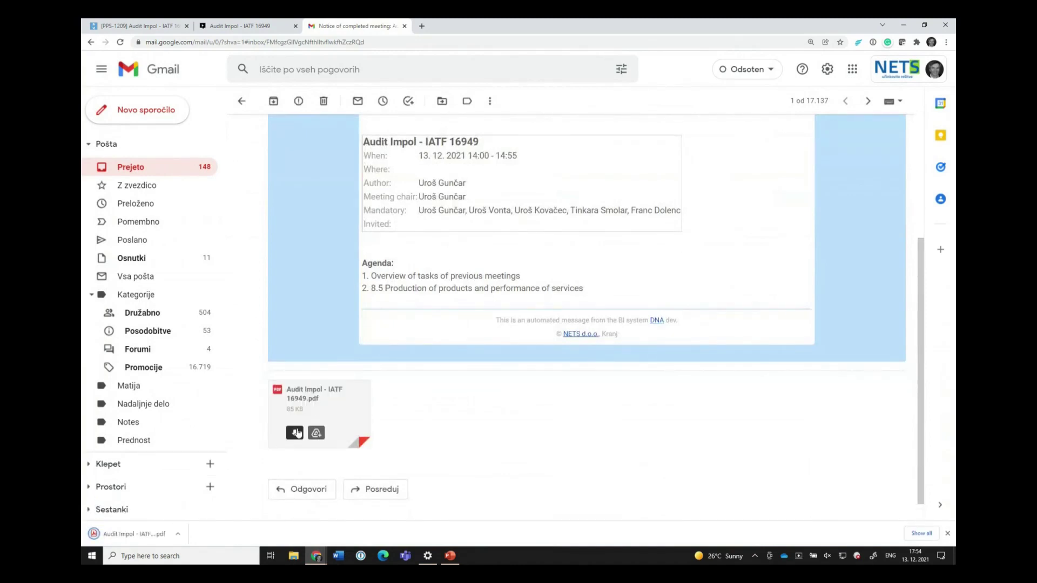
{"action": "left_click", "coordinate": [141, 535]}
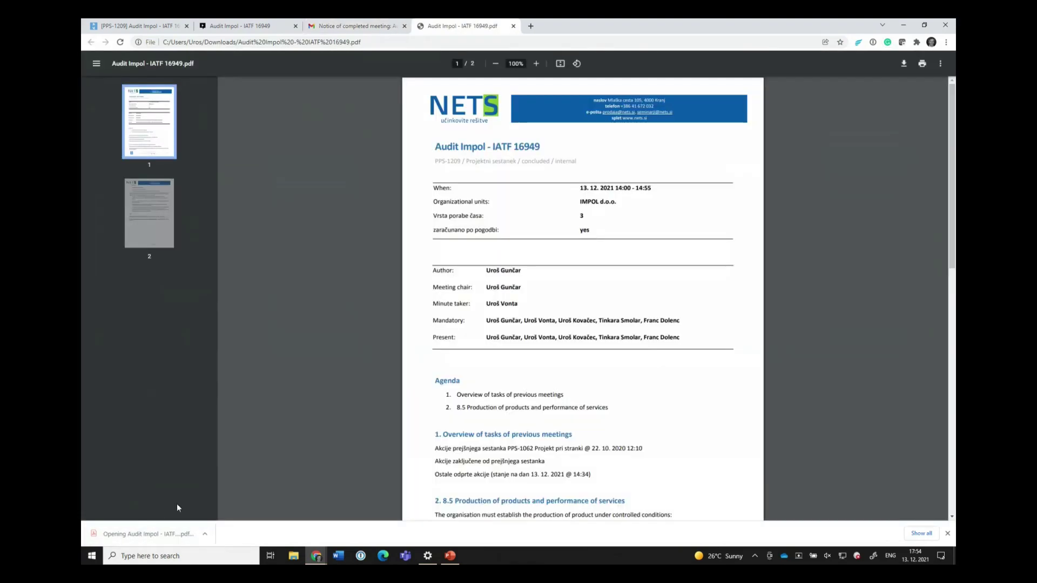
Read through the header, agenda and minutes on both pages of the PDF, and close it.
{"action": "scroll", "coordinate": [738, 387], "scroll_direction": "down", "scroll_amount": 6}
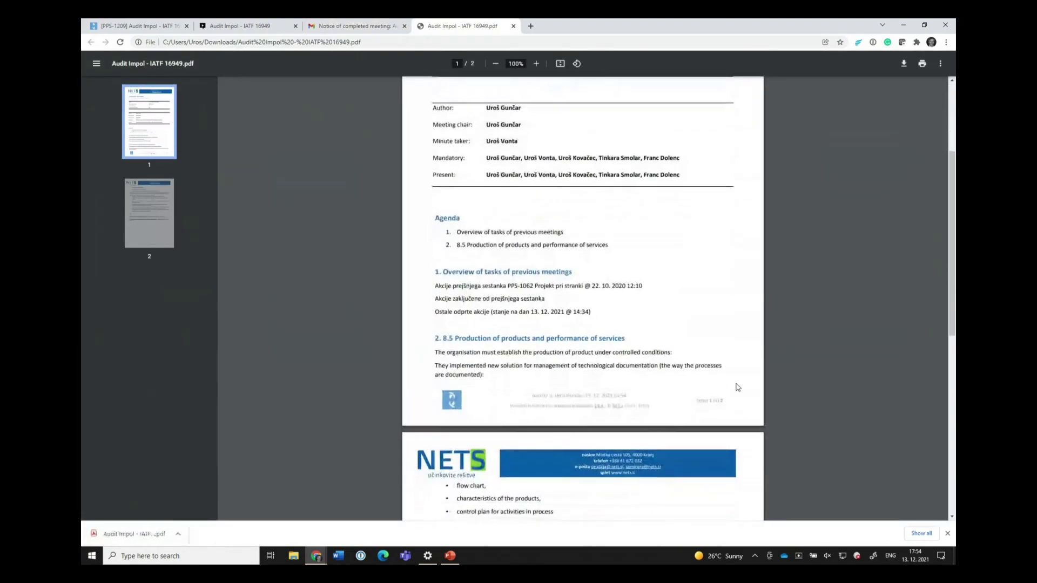
{"action": "scroll", "coordinate": [738, 388], "scroll_direction": "down", "scroll_amount": 4}
{"action": "scroll", "coordinate": [738, 387], "scroll_direction": "up", "scroll_amount": 6}
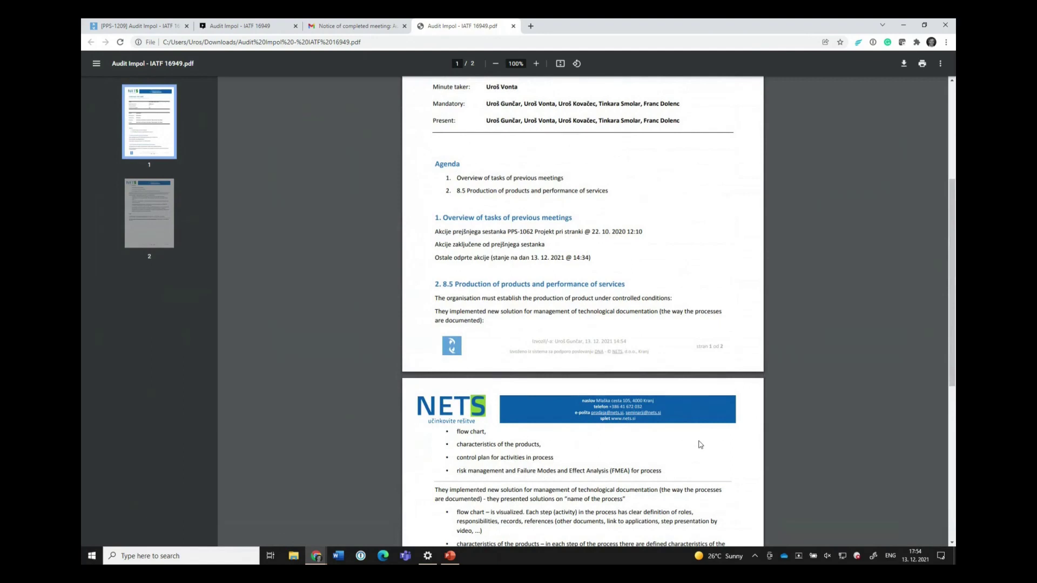
{"action": "scroll", "coordinate": [700, 445], "scroll_direction": "down", "scroll_amount": 2}
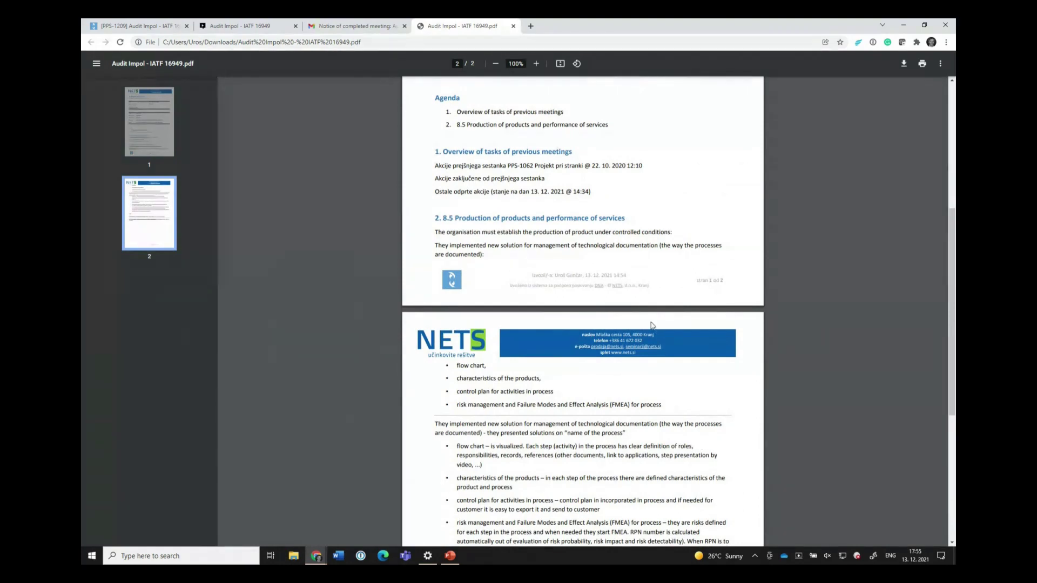
{"action": "scroll", "coordinate": [653, 326], "scroll_direction": "down", "scroll_amount": 4}
{"action": "scroll", "coordinate": [652, 326], "scroll_direction": "up", "scroll_amount": 4}
{"action": "scroll", "coordinate": [653, 326], "scroll_direction": "up", "scroll_amount": 5}
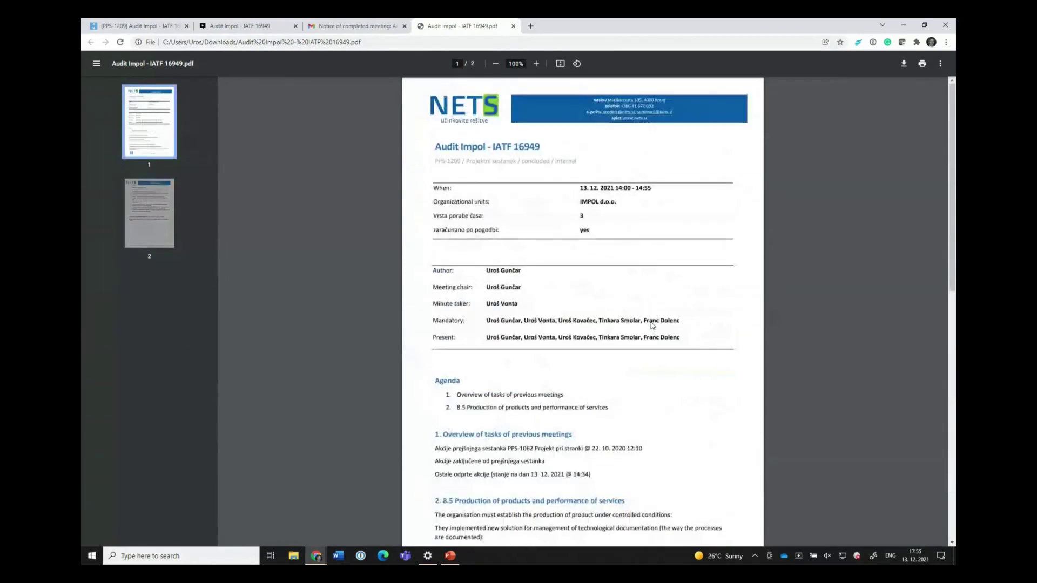
{"action": "left_click", "coordinate": [514, 26]}
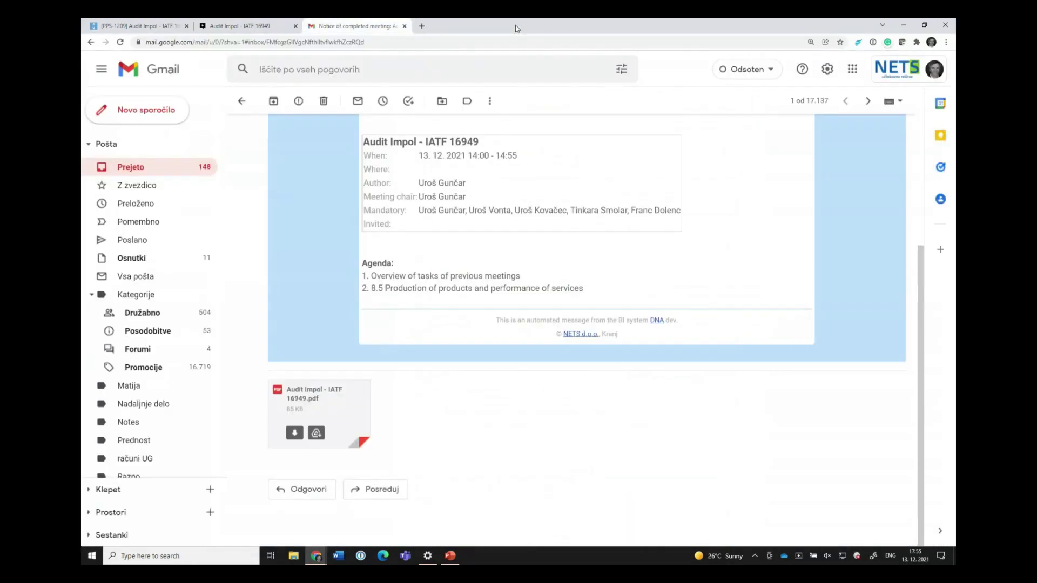
Return to the NETS meeting record, go back to the IMPOL d.o.o. company page and open its task PP-2 about flow chart colouring.
{"action": "left_click", "coordinate": [165, 28]}
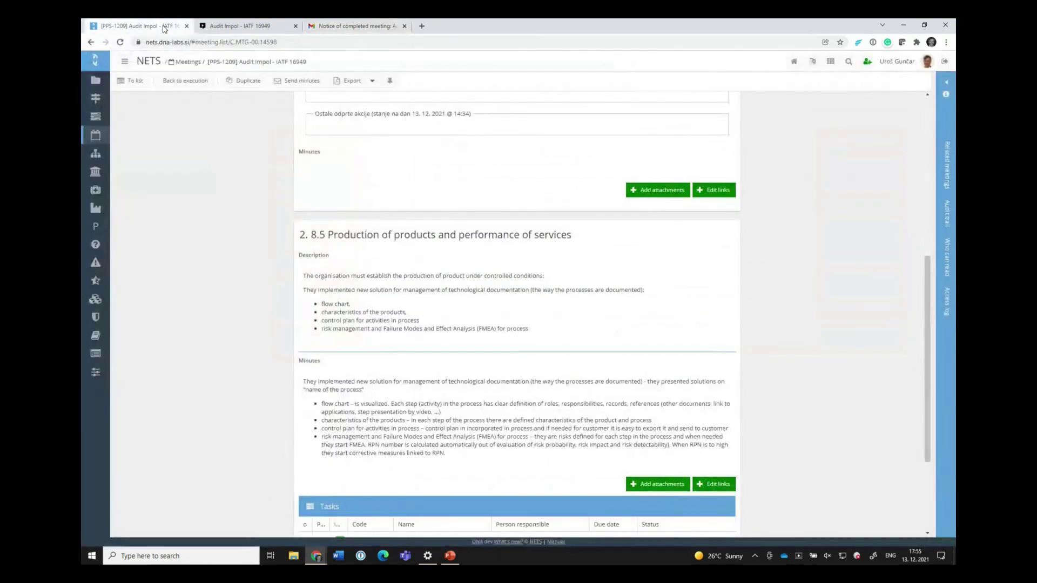
{"action": "scroll", "coordinate": [249, 341], "scroll_direction": "up", "scroll_amount": 6}
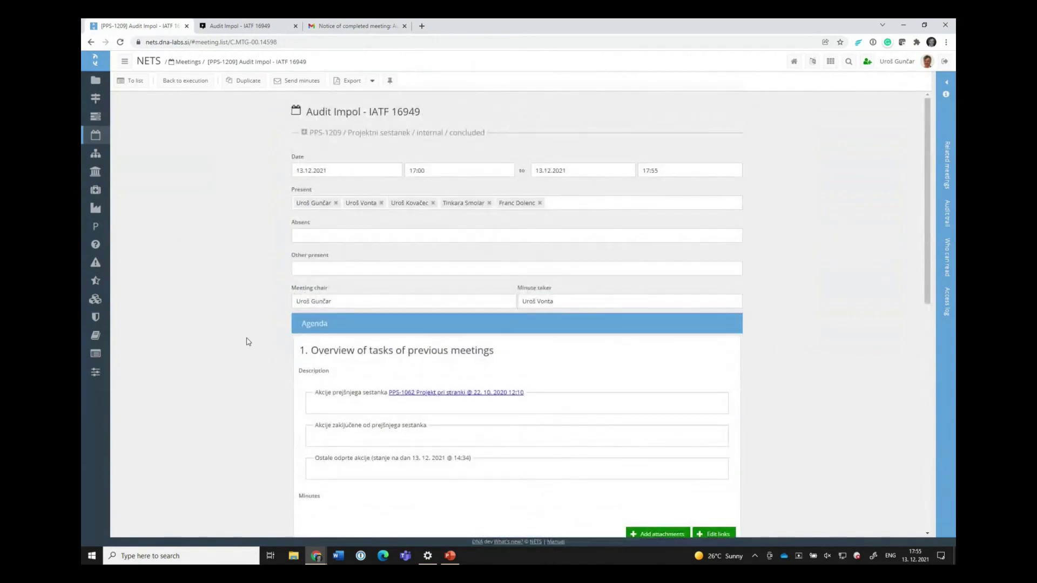
{"action": "left_click", "coordinate": [91, 42]}
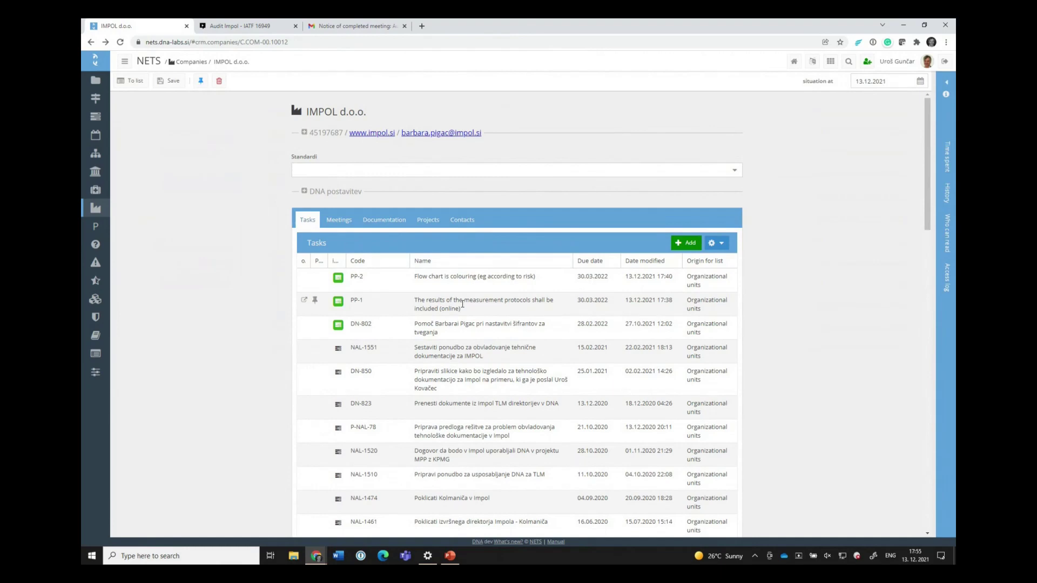
{"action": "left_click", "coordinate": [304, 279]}
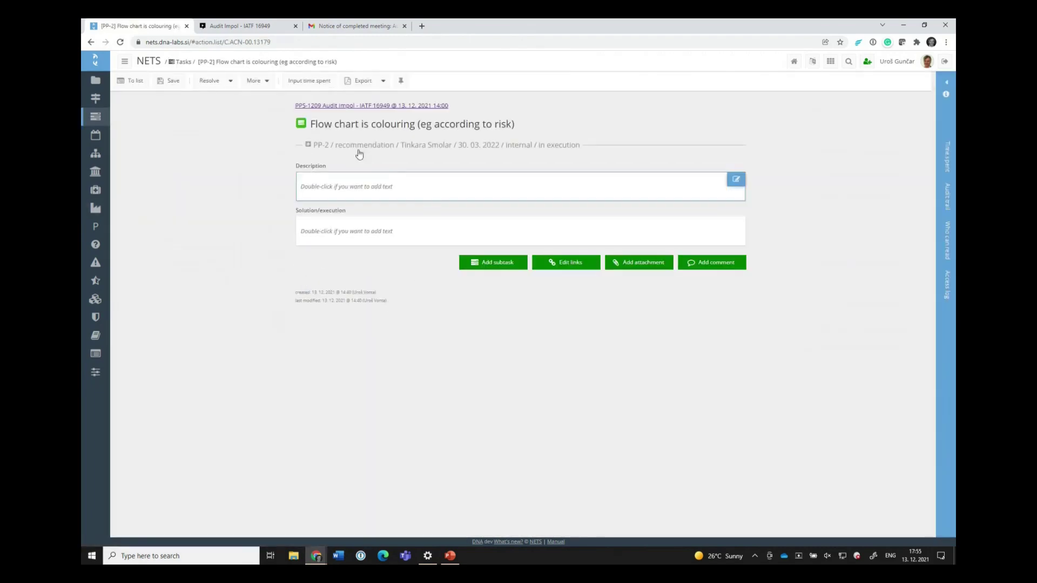
Expand the details of task PP-2 to examine its type, due date and responsible person, and collapse them.
{"action": "left_click", "coordinate": [307, 145]}
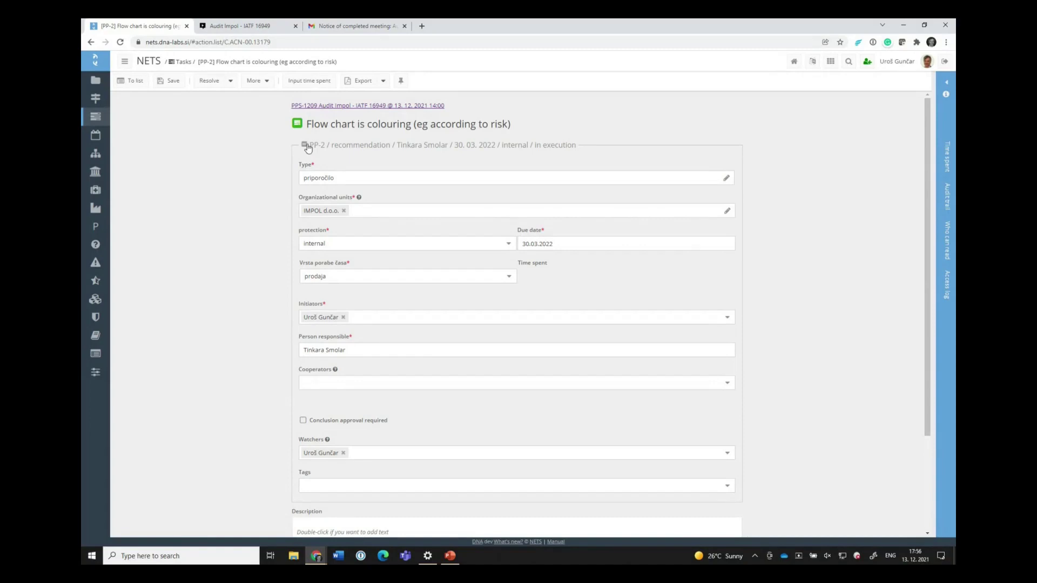
{"action": "left_click", "coordinate": [306, 145]}
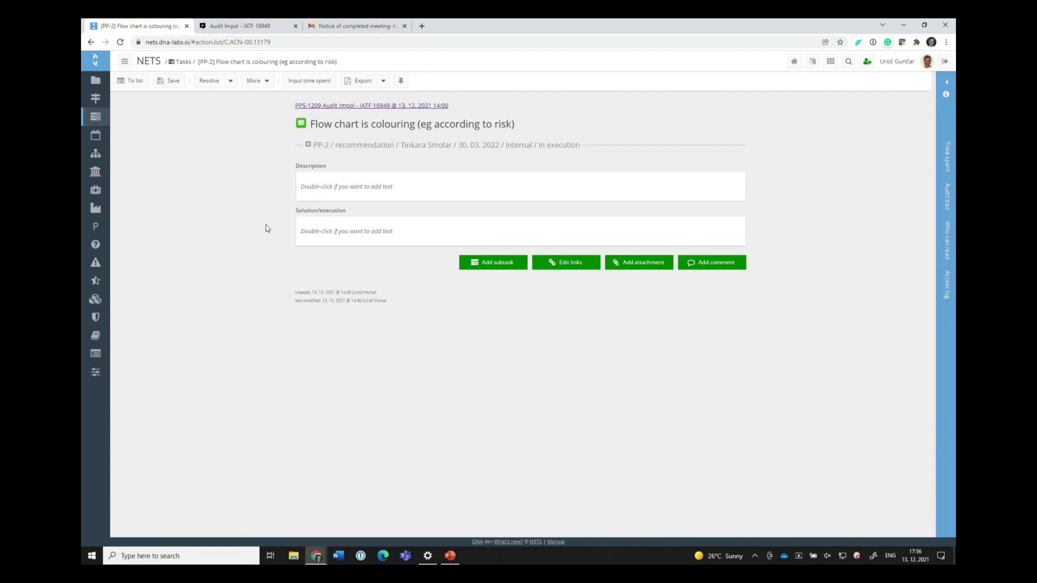
Show the navigation choices for the Tasks module.
{"action": "mouse_move", "coordinate": [104, 120]}
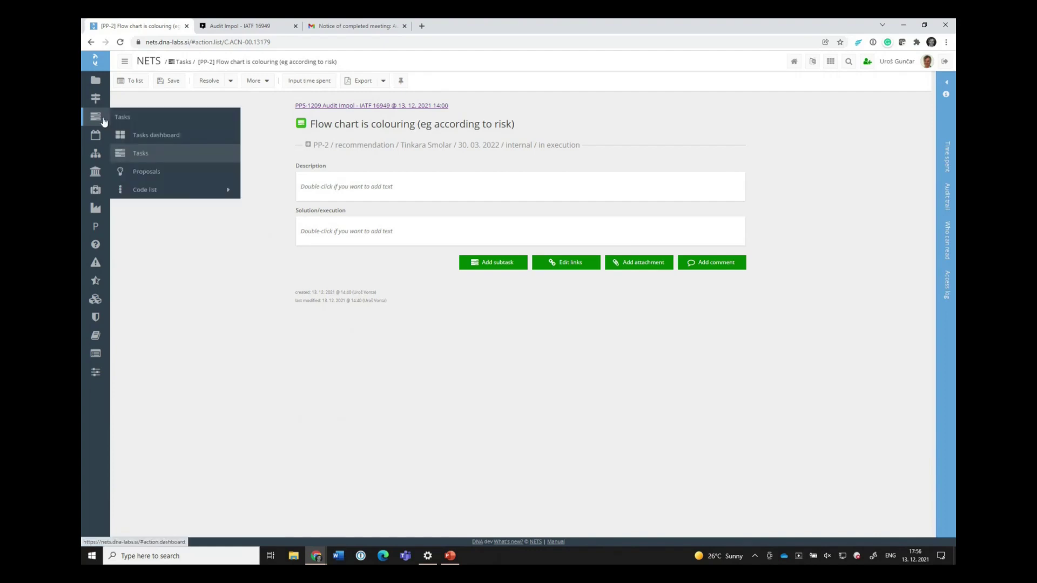